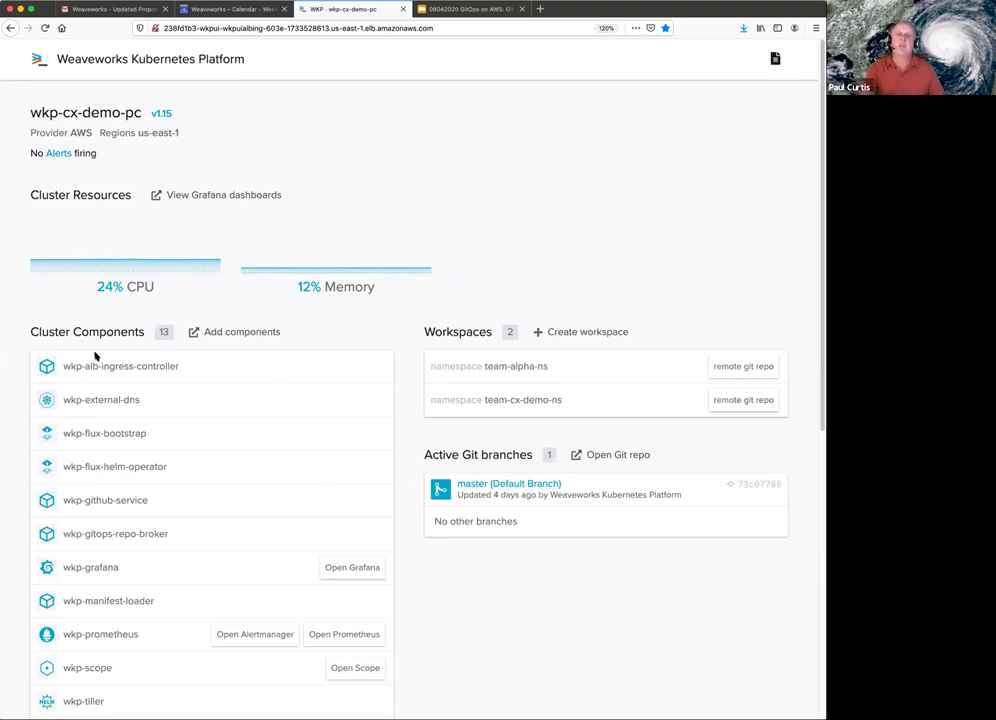
scroll(9, 405, "down", 4)
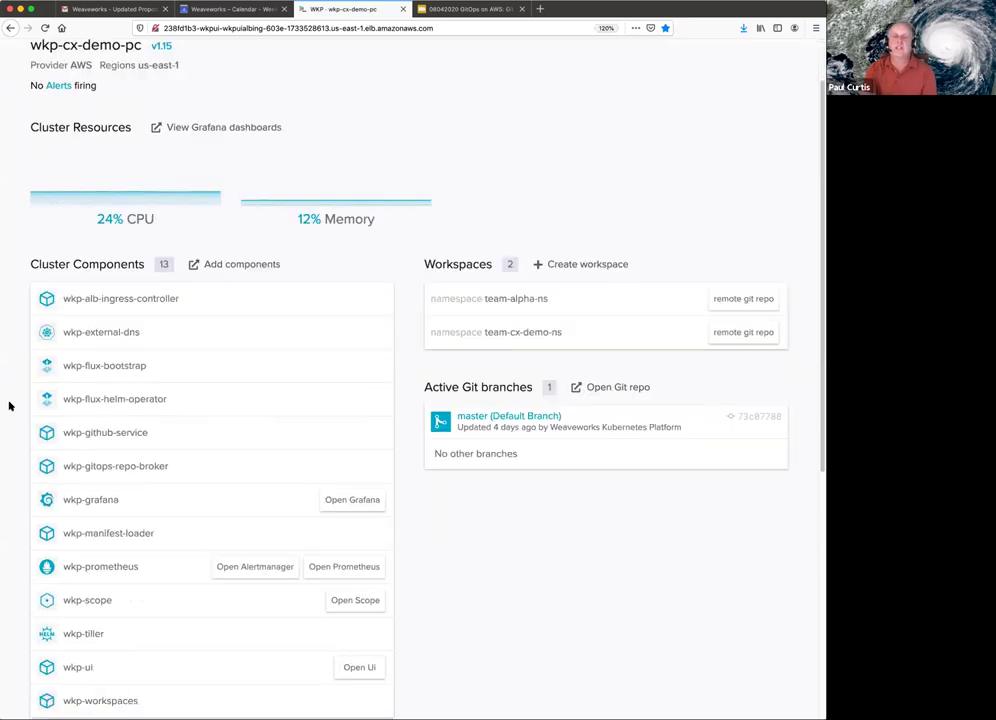
left_click_drag(31, 156, 143, 160)
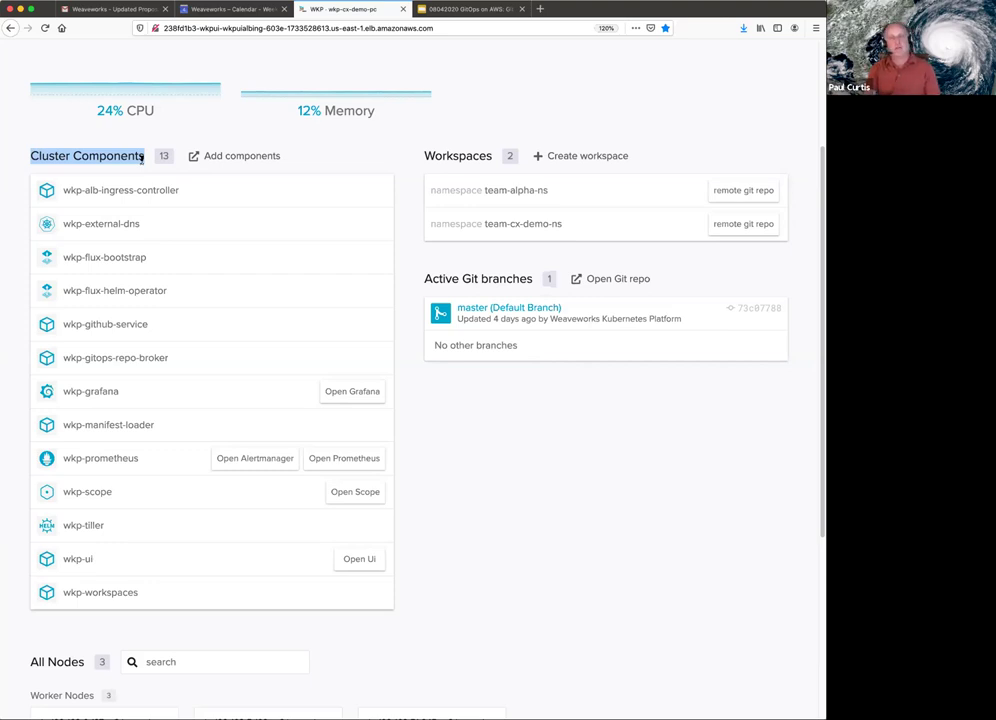
left_click(67, 390)
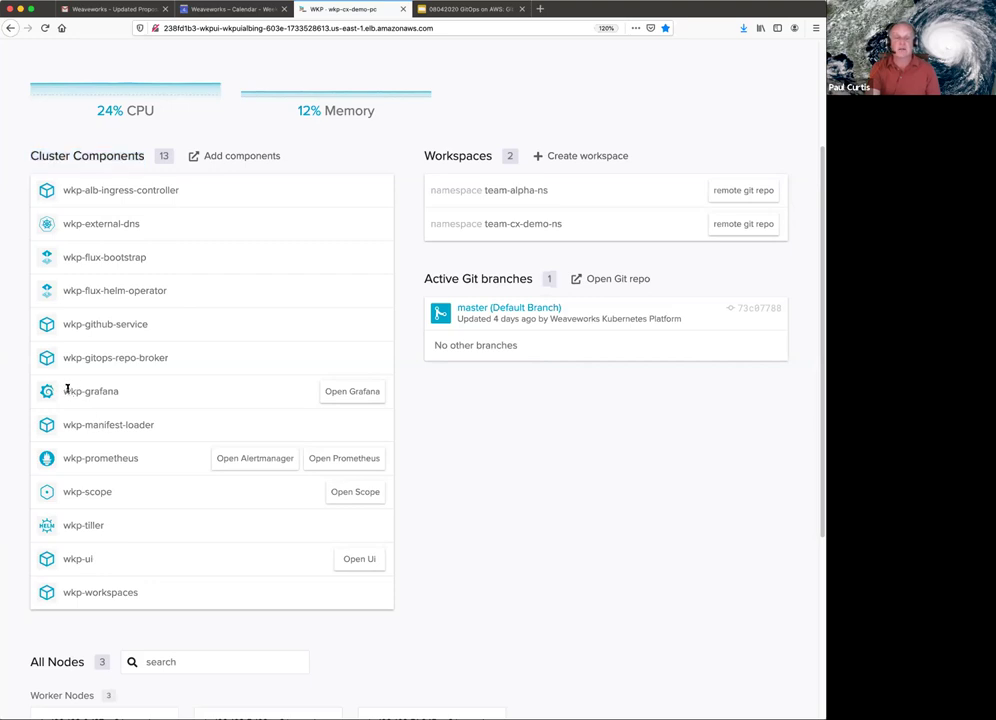
left_click_drag(67, 390, 133, 393)
left_click_drag(62, 458, 158, 461)
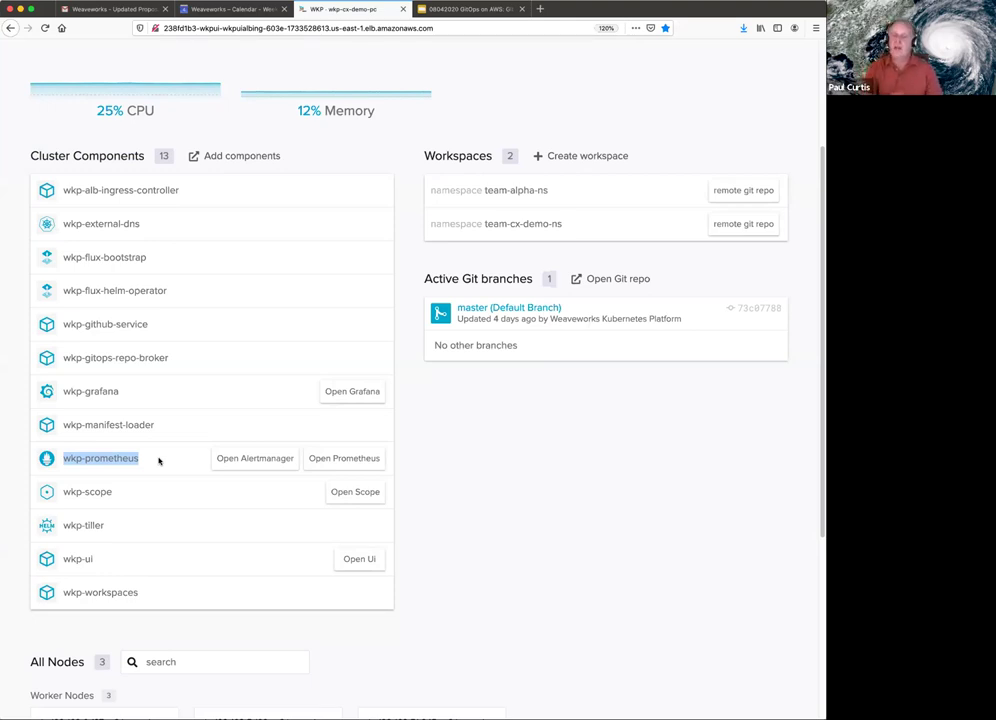
scroll(158, 461, "down", 4)
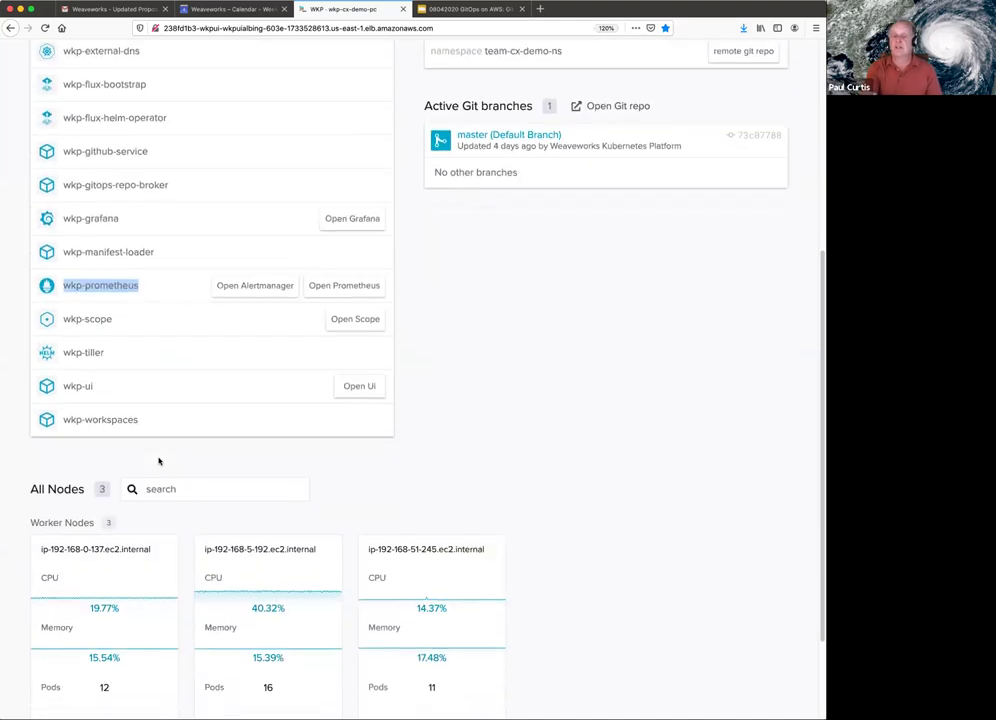
scroll(158, 461, "up", 4)
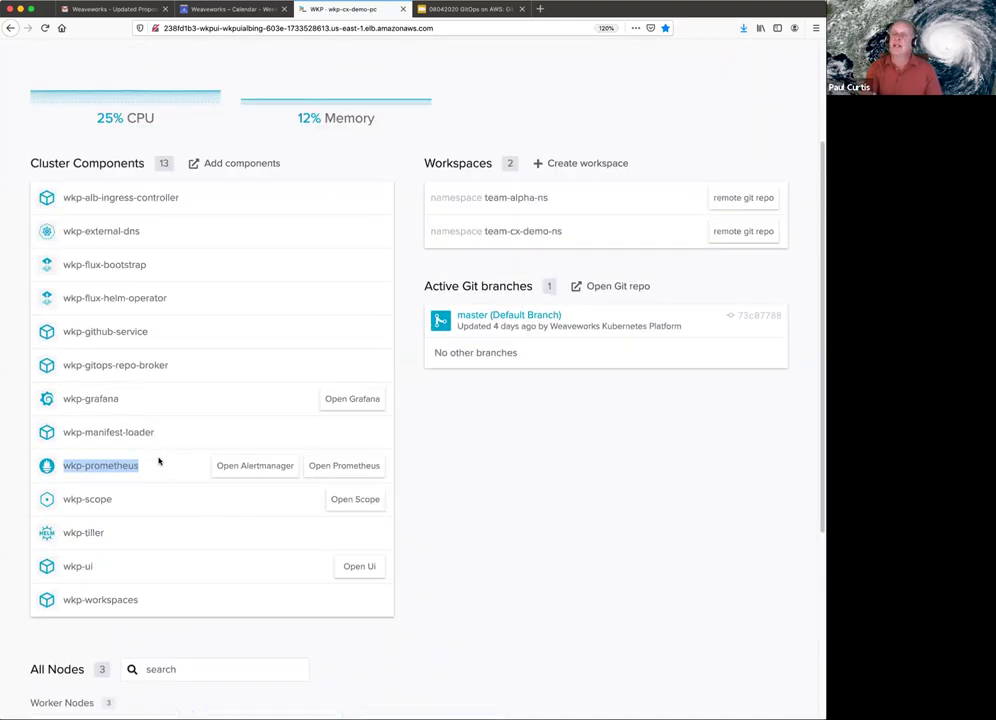
left_click(471, 461)
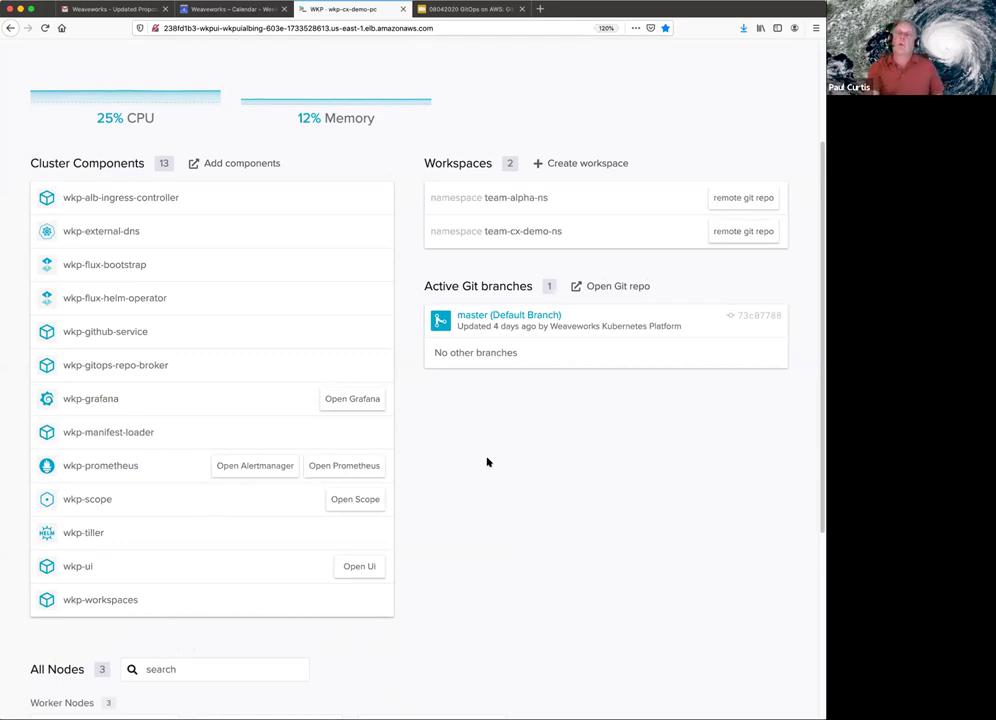
scroll(614, 467, "up", 2)
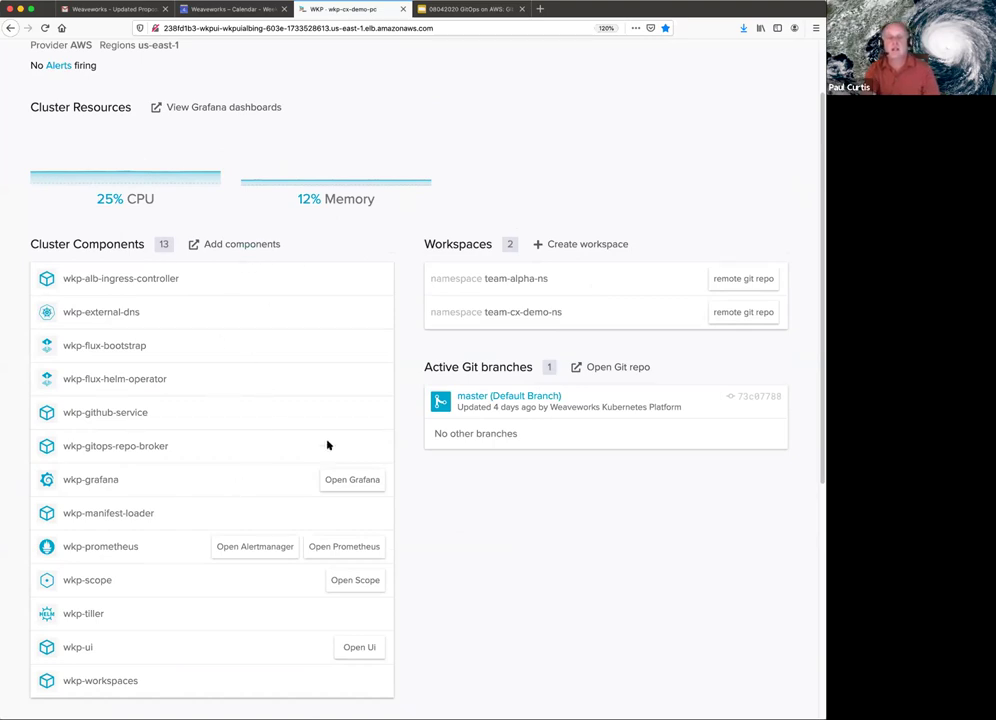
Open the wkp-cx-demo-pc master branch and go to GitHub sign-in from the 404 page
left_click(532, 397)
key("super+plus")
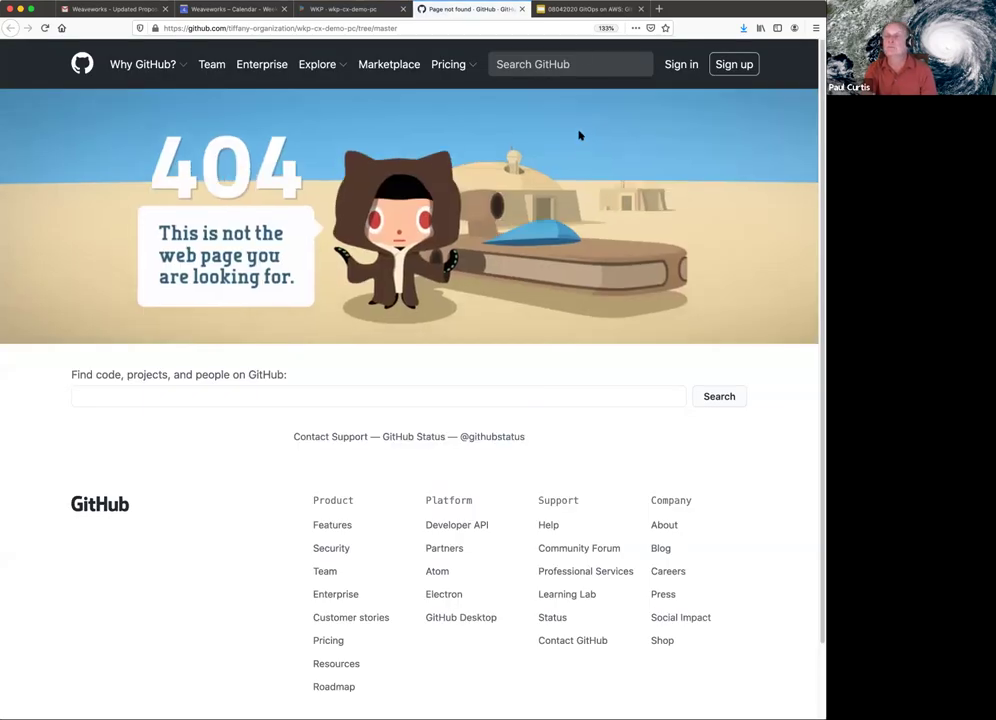
left_click(681, 64)
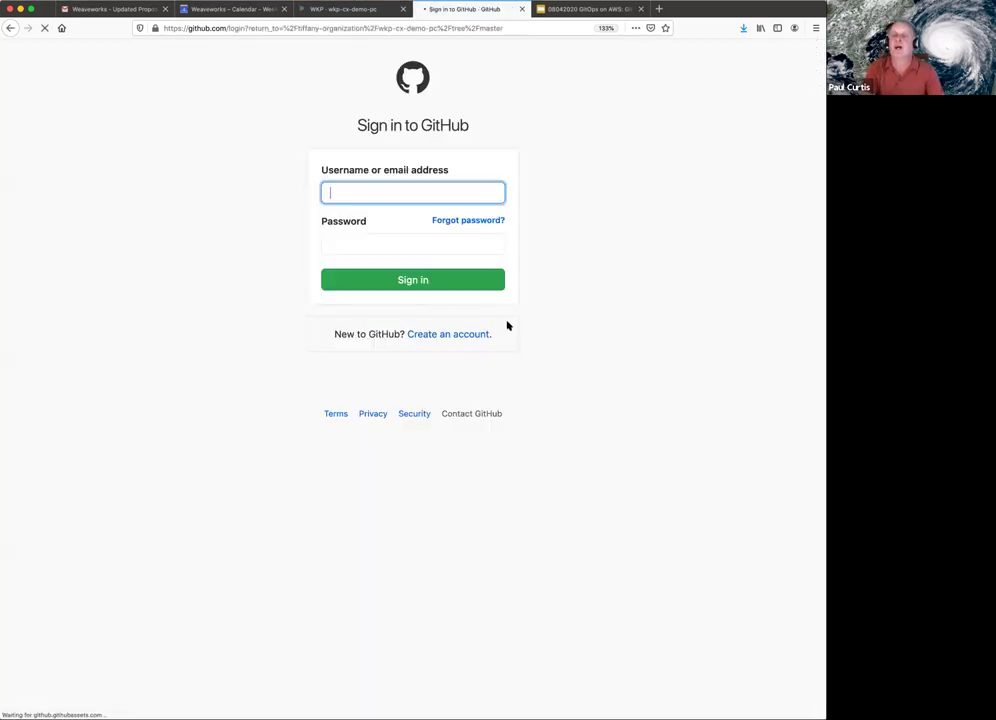
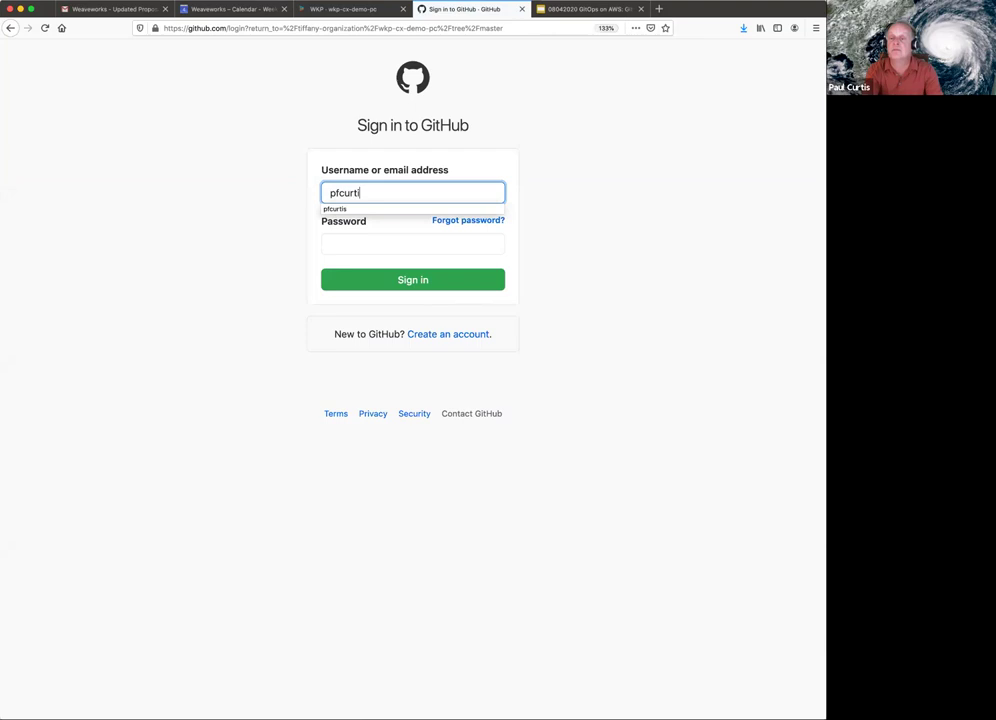
Sign in with the GitHub username and password, then enter the two-factor authentication code
key("Tab")
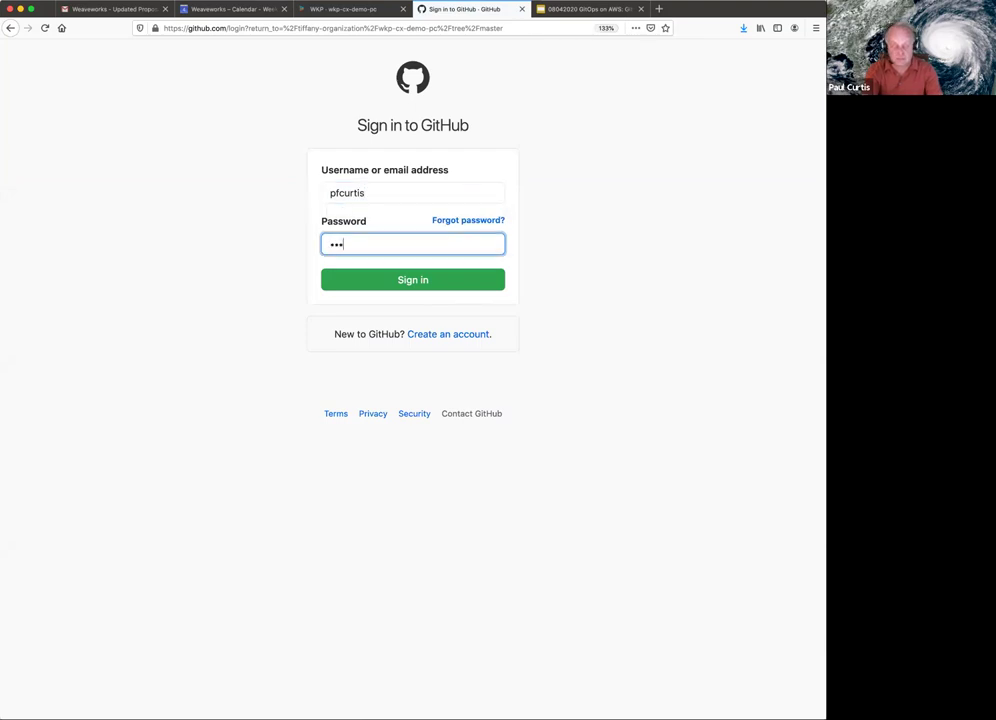
key("Return")
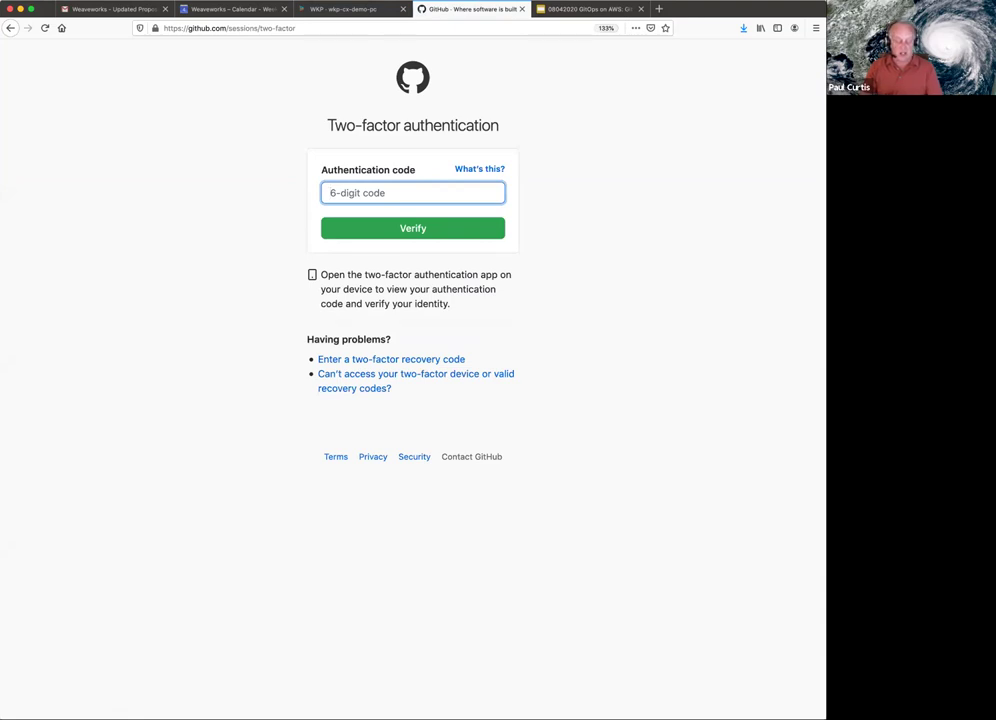
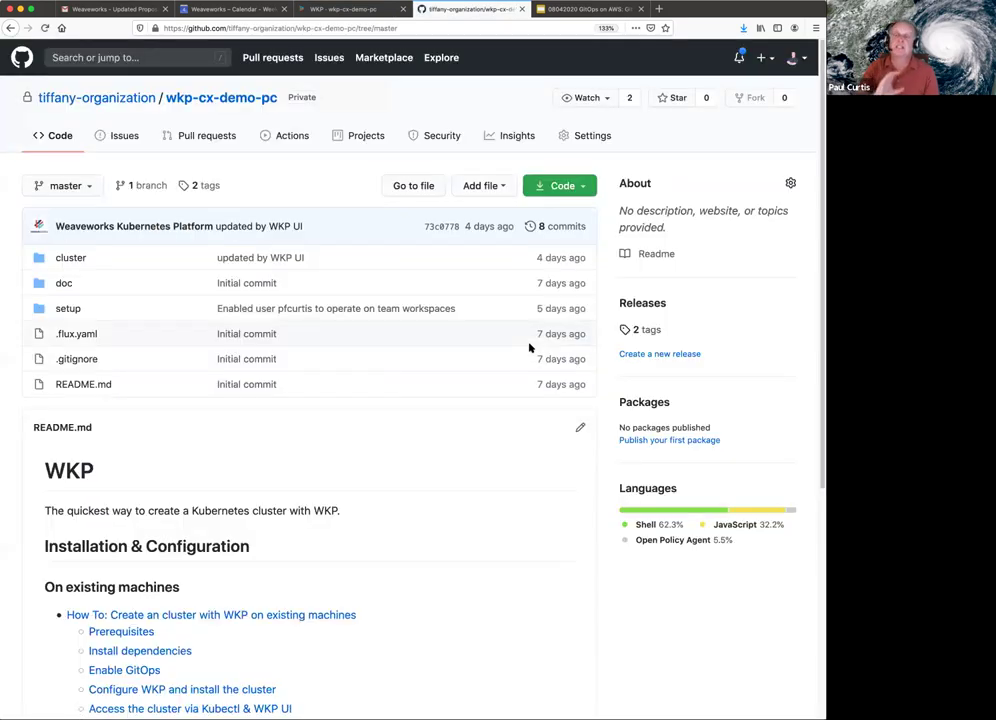
List the repository's cluster/platform folder, then go back to the WKP dashboard tab
left_click(73, 259)
left_click(73, 308)
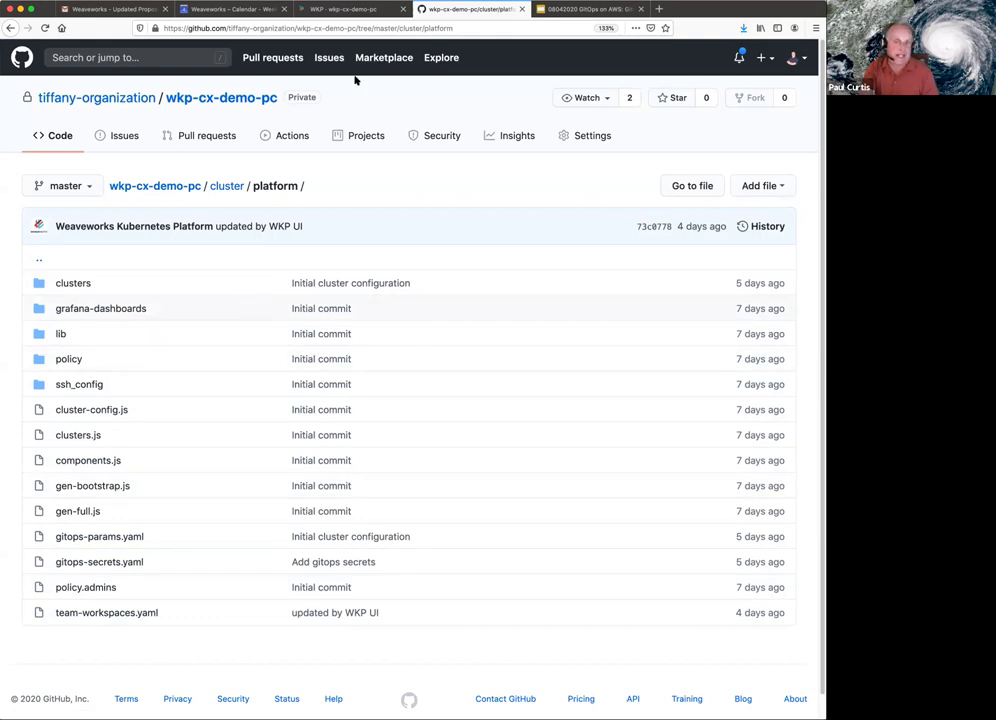
left_click(359, 9)
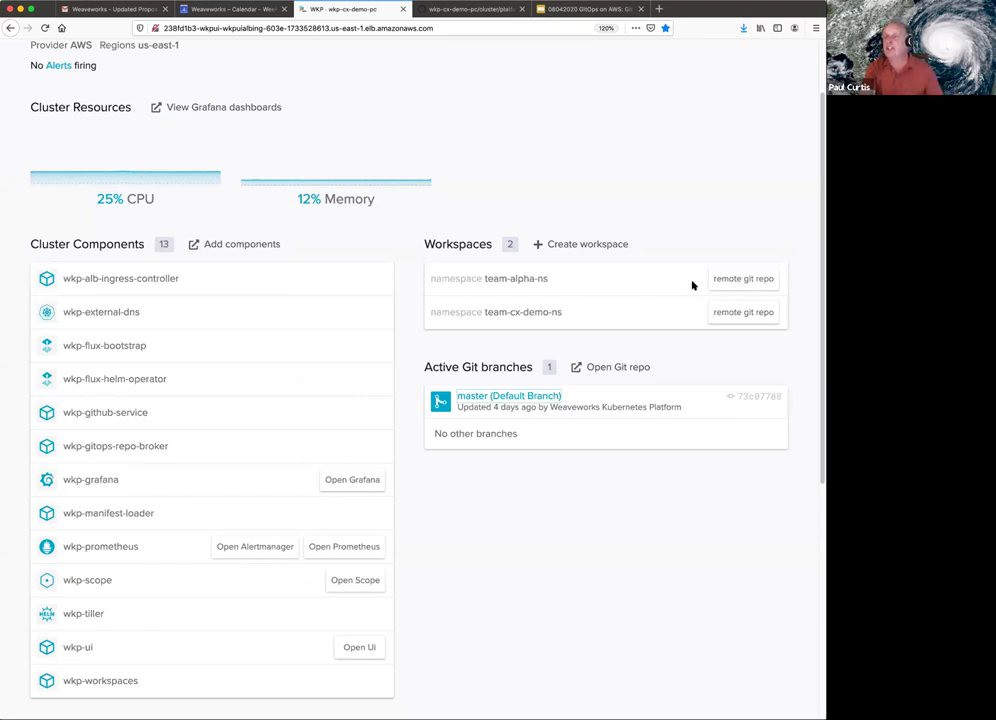
Create a new workspace with team name team-zulu, producing team-zulu-ns
left_click(580, 244)
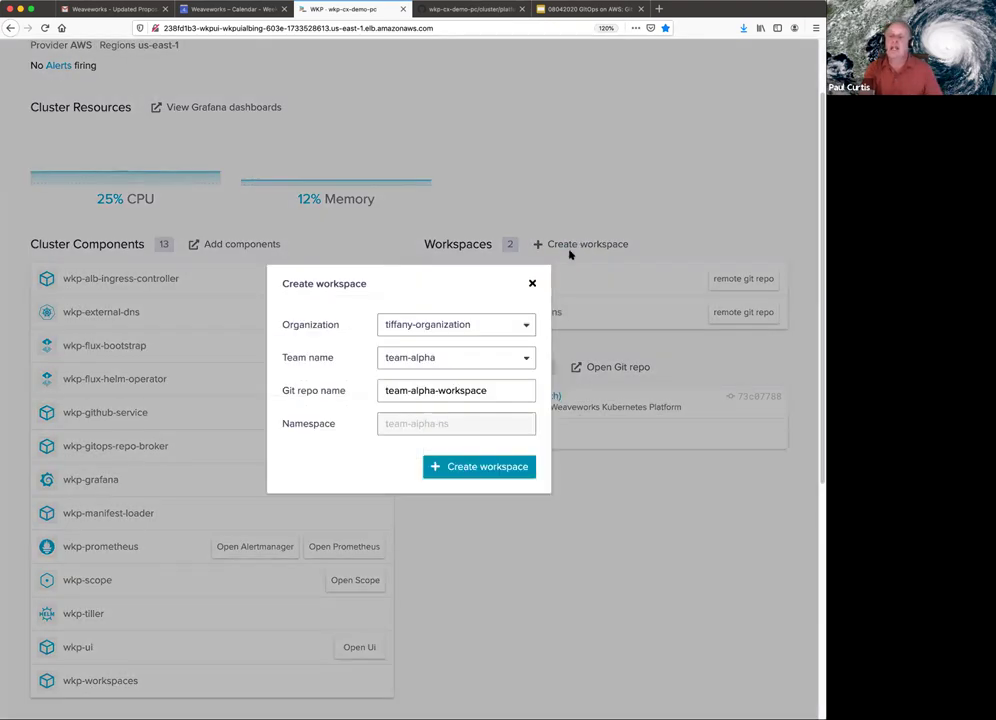
left_click(478, 357)
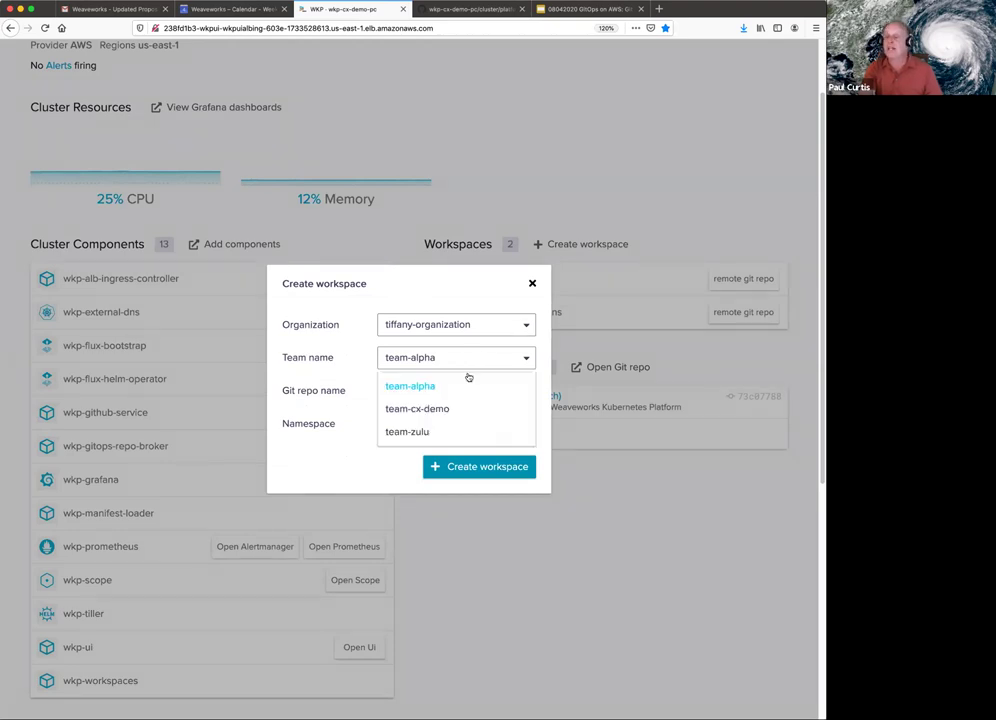
left_click(445, 432)
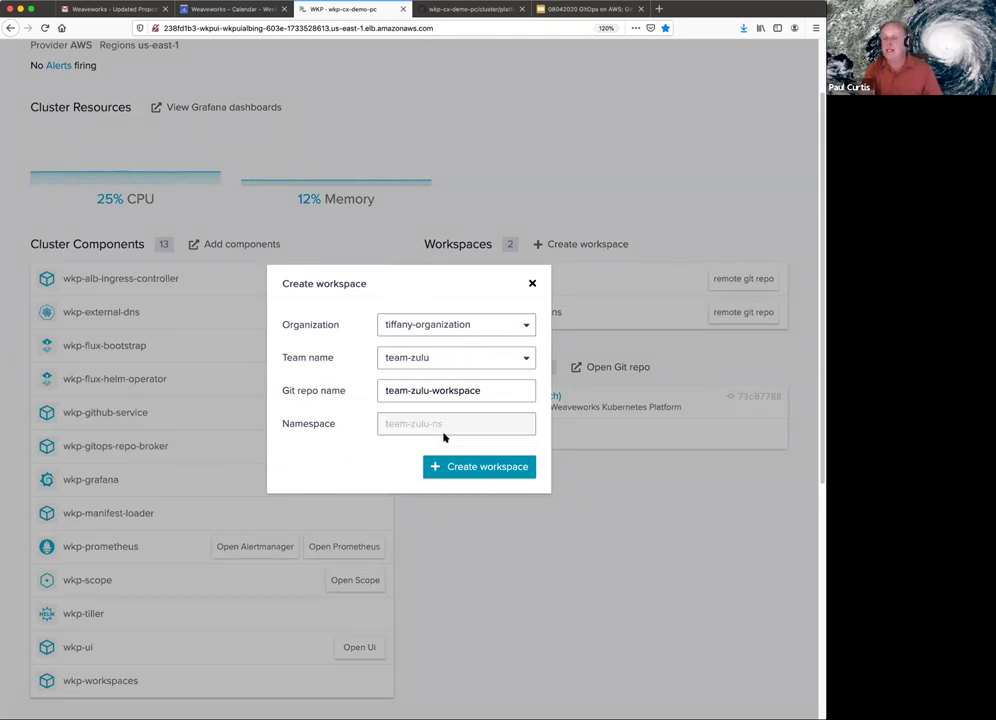
left_click(497, 470)
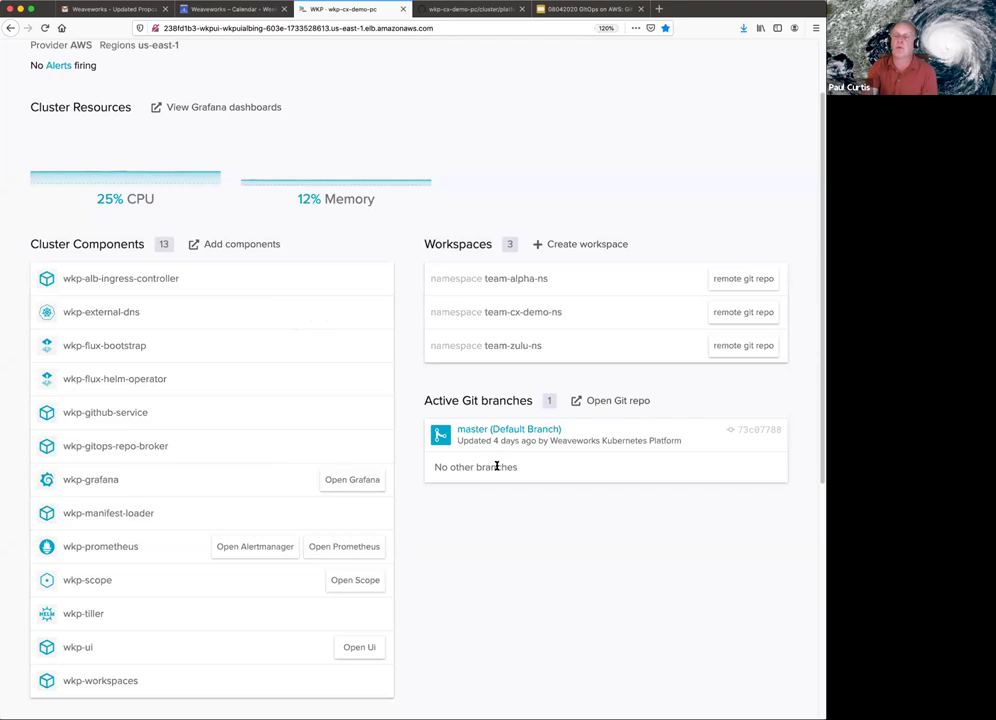
Open team-alpha-ns's repo, view podinfo.deployment.yaml and its 'update ns' commit, then close the tab
left_click(742, 279)
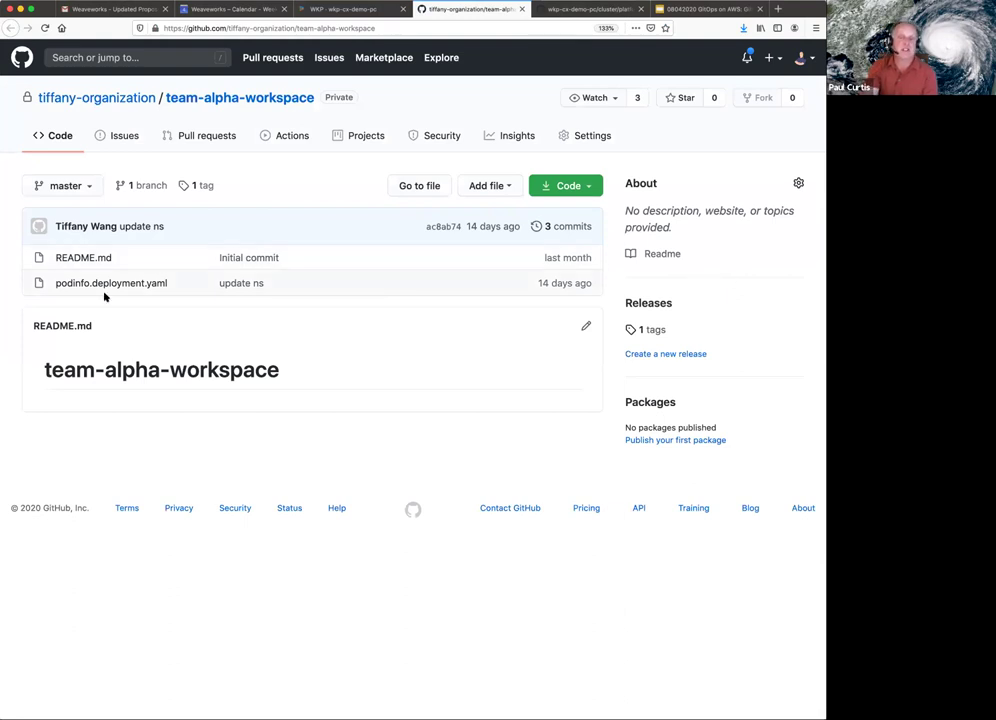
left_click(106, 284)
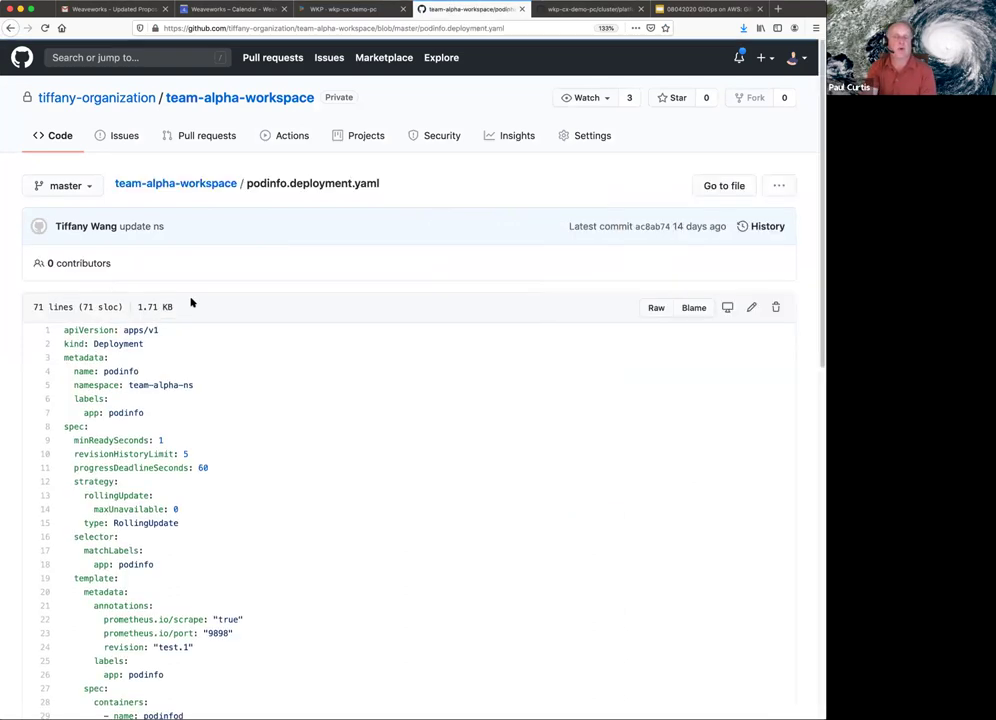
scroll(362, 457, "down", 5)
scroll(362, 457, "down", 5)
scroll(362, 458, "up", 10)
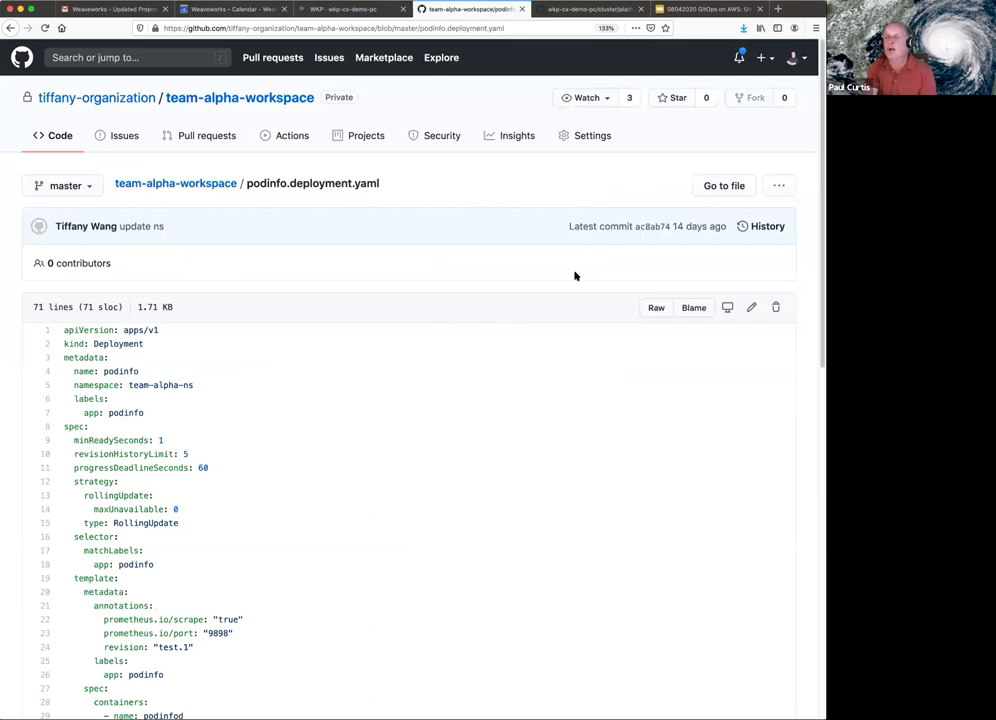
left_click(654, 228)
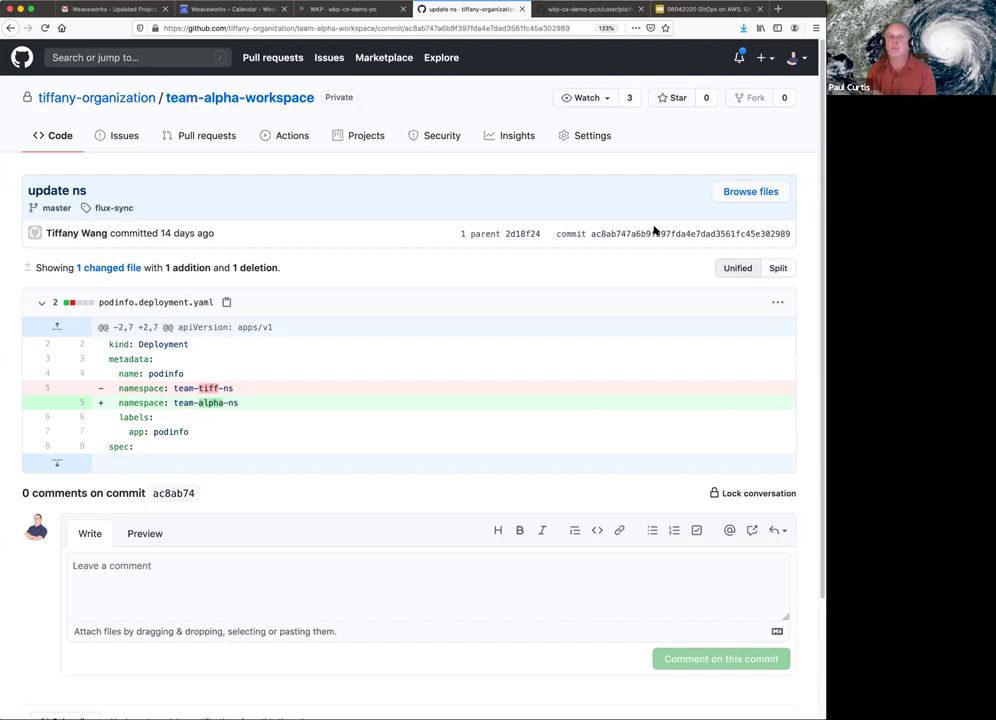
left_click(520, 9)
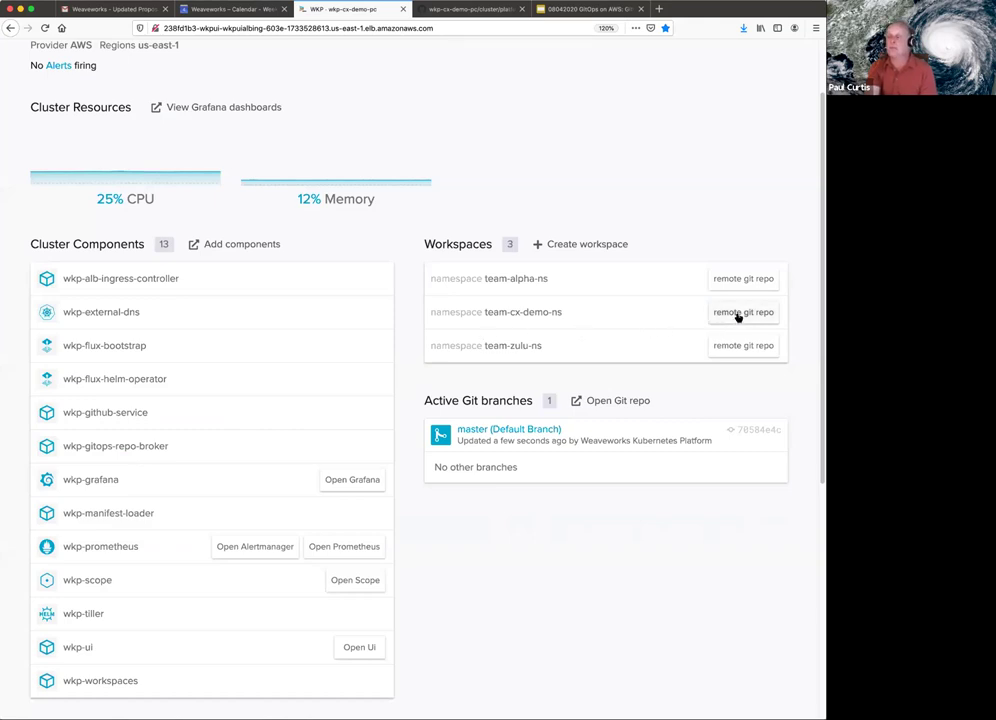
Open team-cx-demo-ns's repo, view nginx-deploy.yaml and its latest commit, then close the tab
left_click(740, 312)
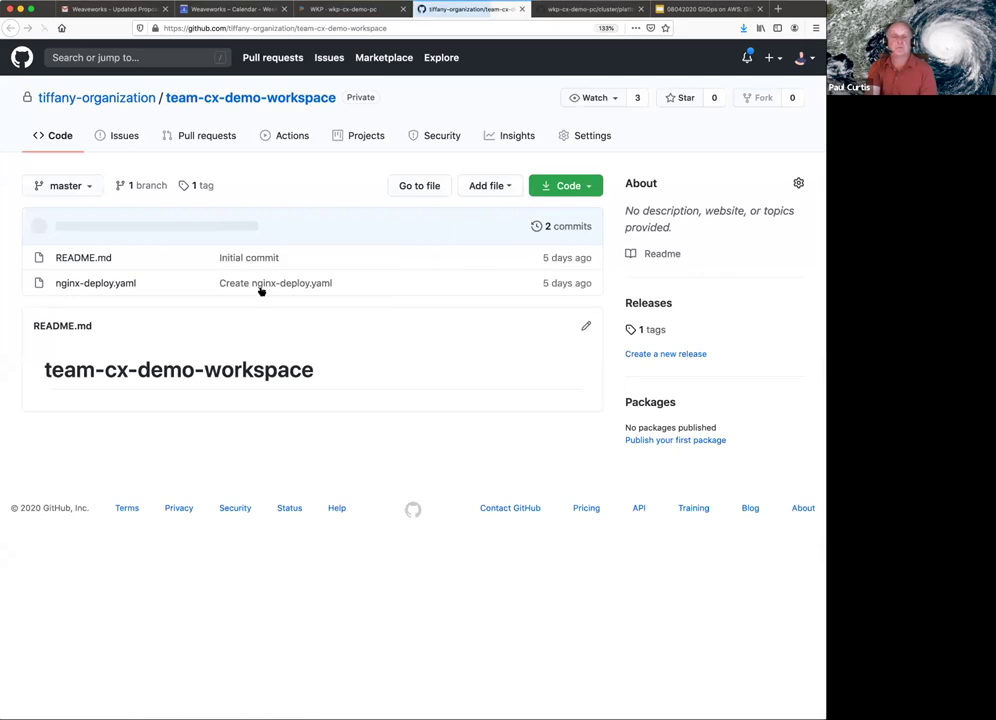
left_click(127, 285)
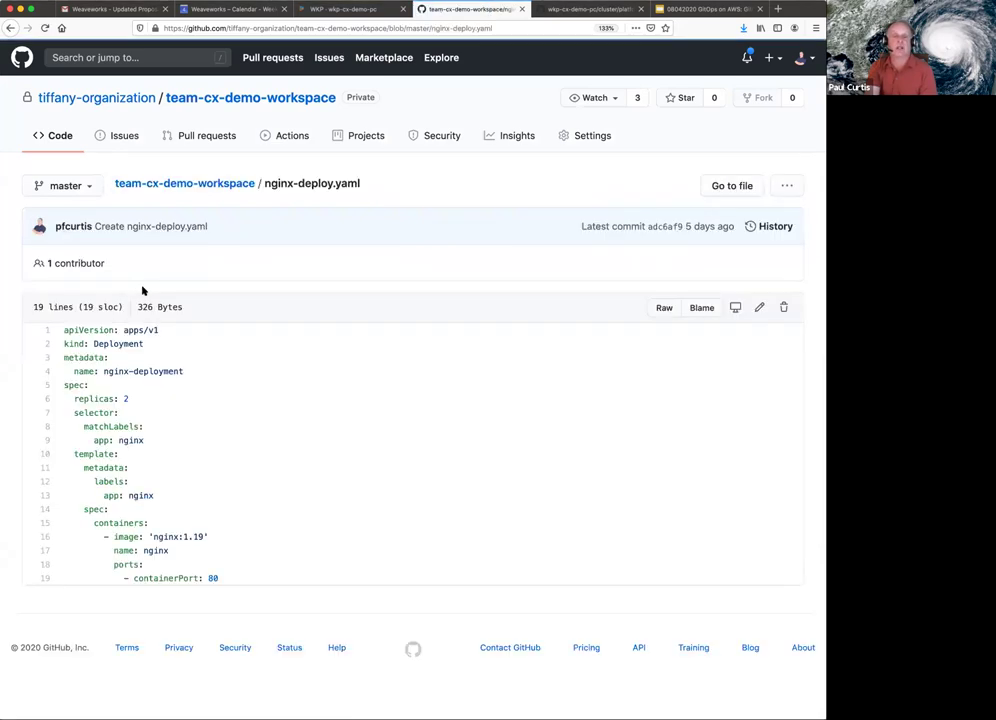
left_click(666, 226)
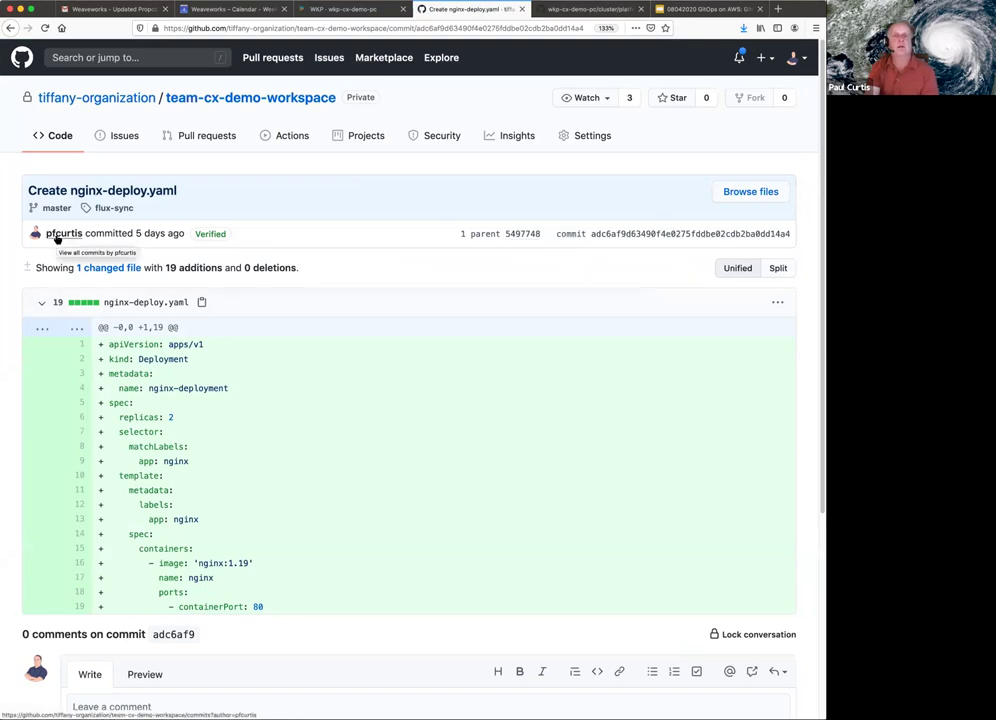
mouse_move(147, 236)
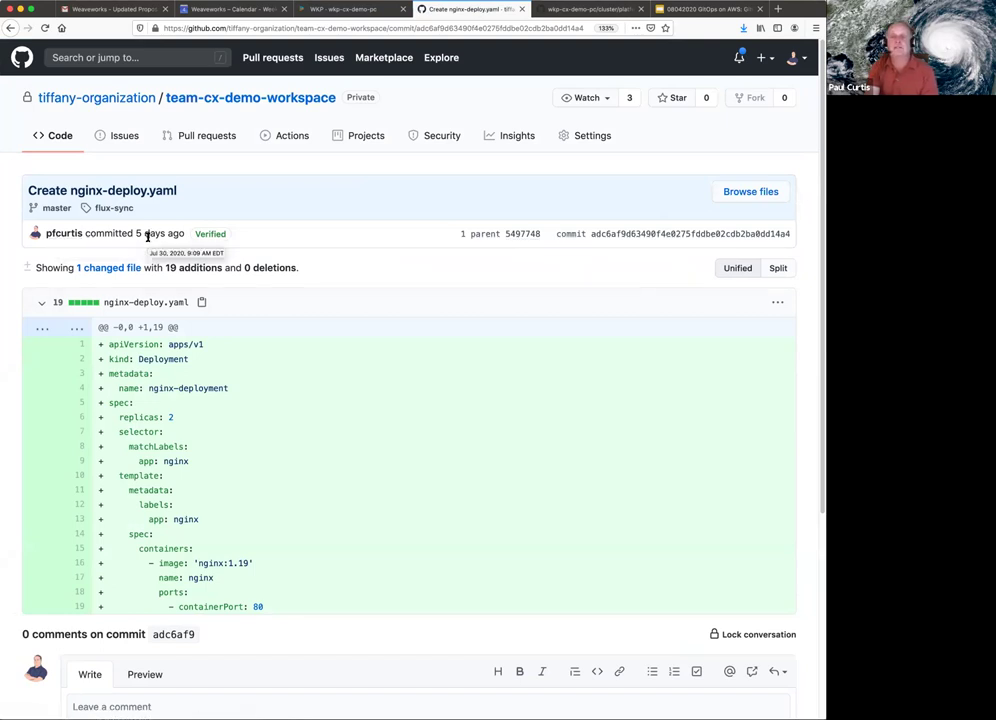
left_click(520, 9)
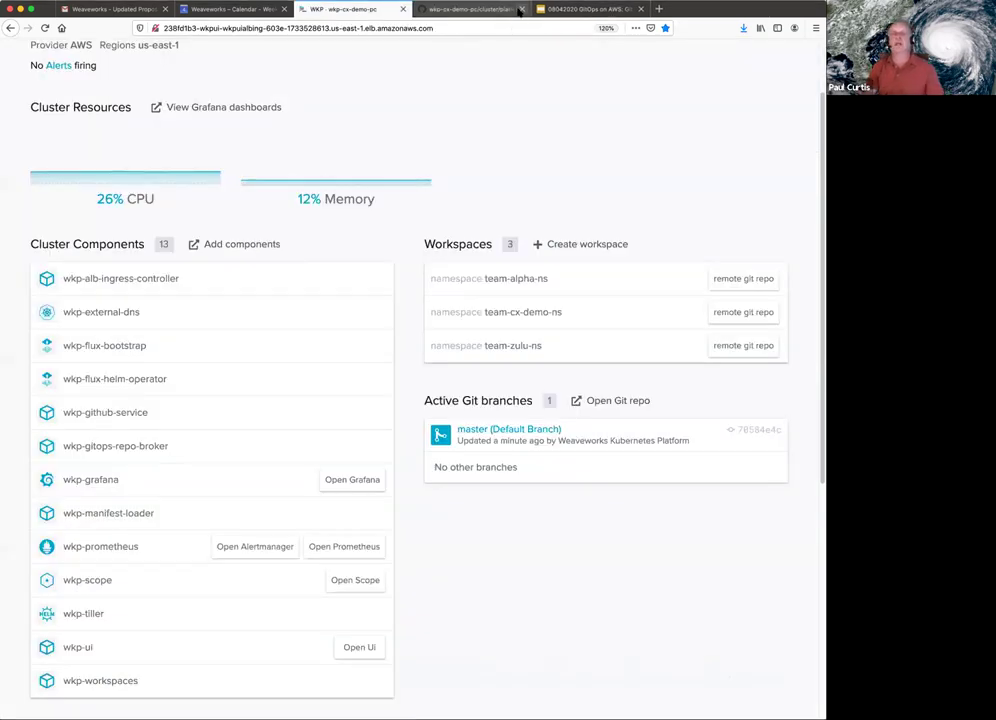